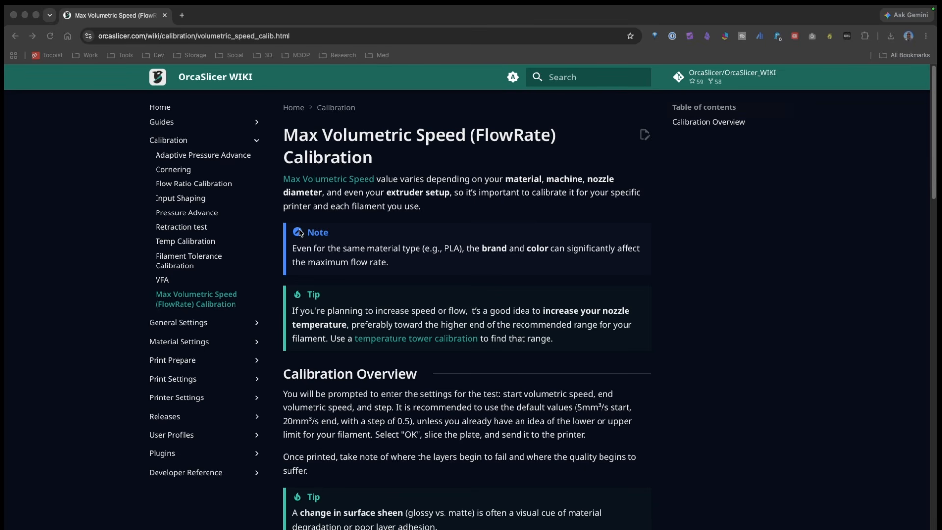
- Read the Max Volumetric Speed calibration guide, from the overview through measuring the defect height, the flow formula and the filament setting
click(293, 248)
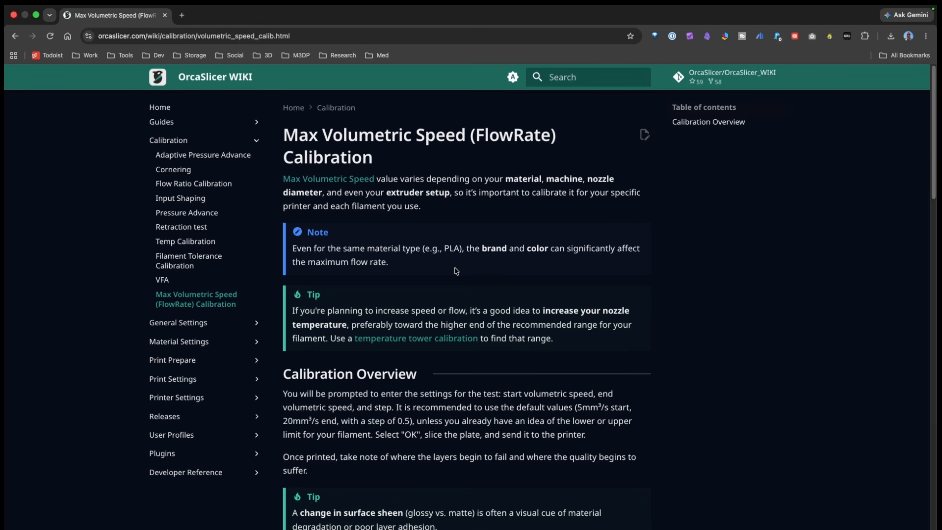
scroll(444, 277, down, 1)
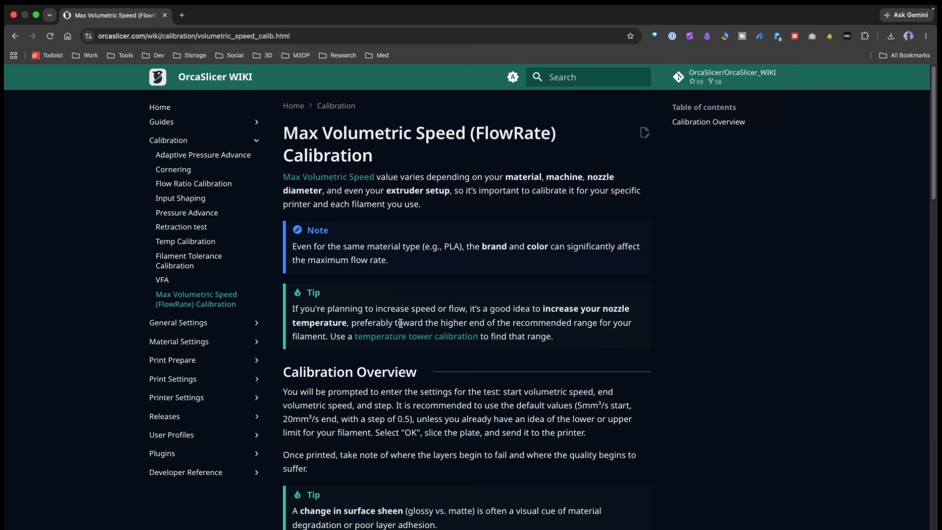
mouse_move(363, 336)
scroll(574, 245, down, 3)
scroll(539, 304, down, 6)
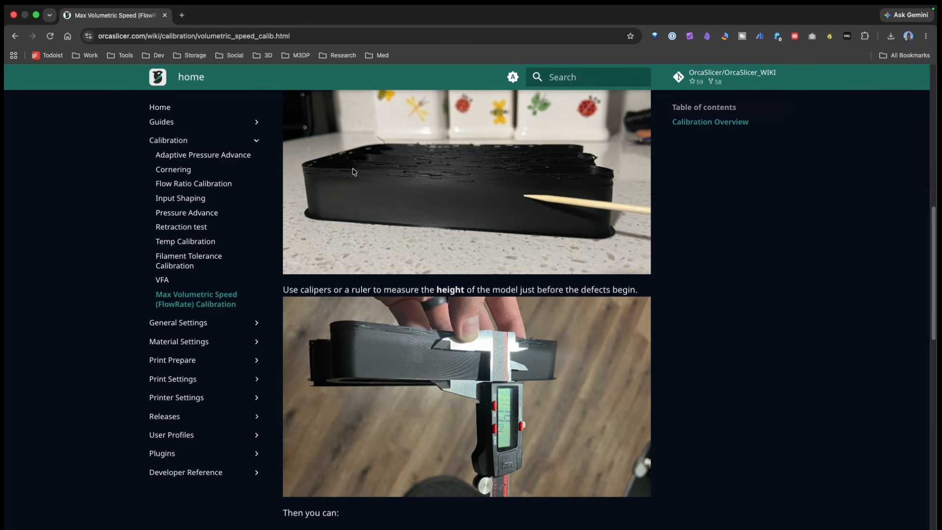
scroll(391, 216, down, 1)
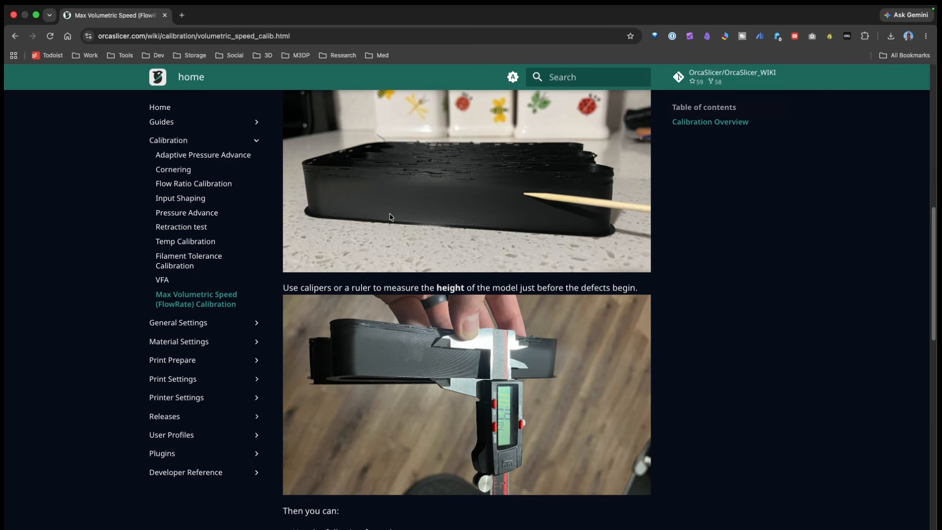
scroll(390, 217, down, 1)
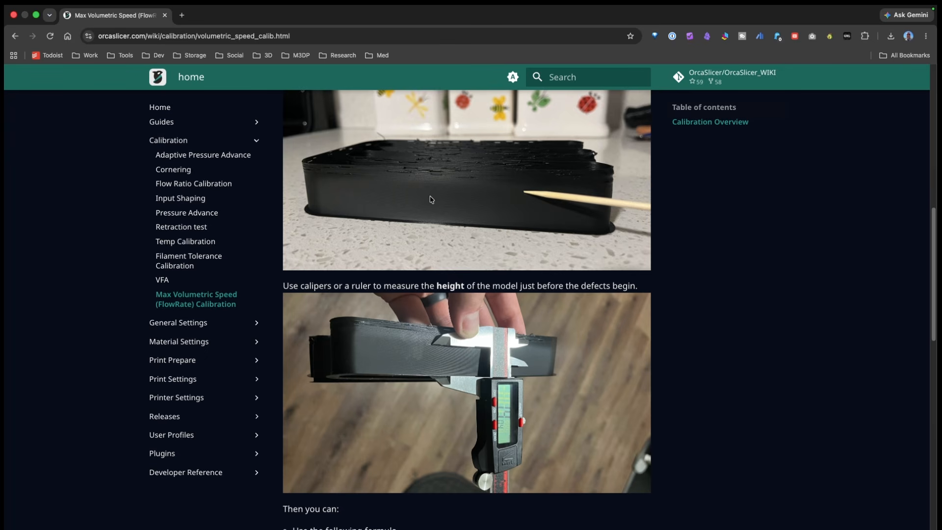
scroll(431, 199, down, 1)
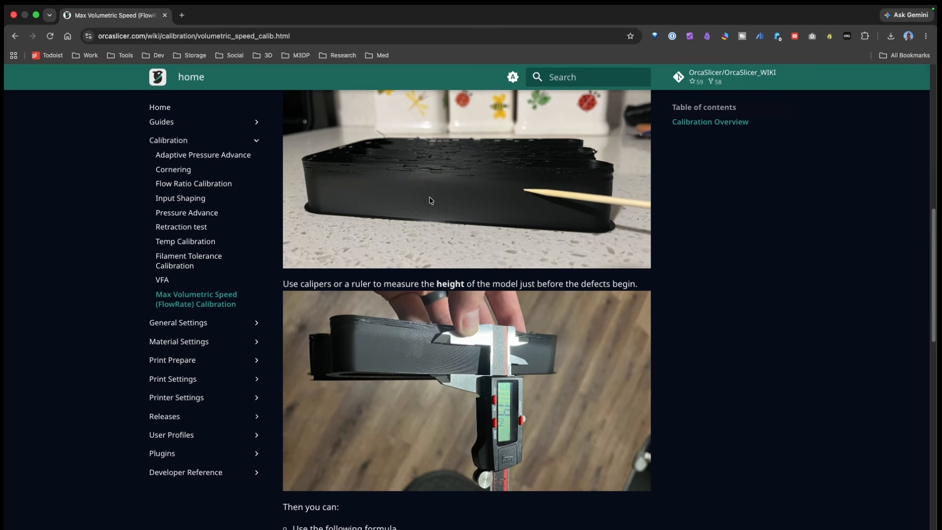
scroll(429, 200, down, 5)
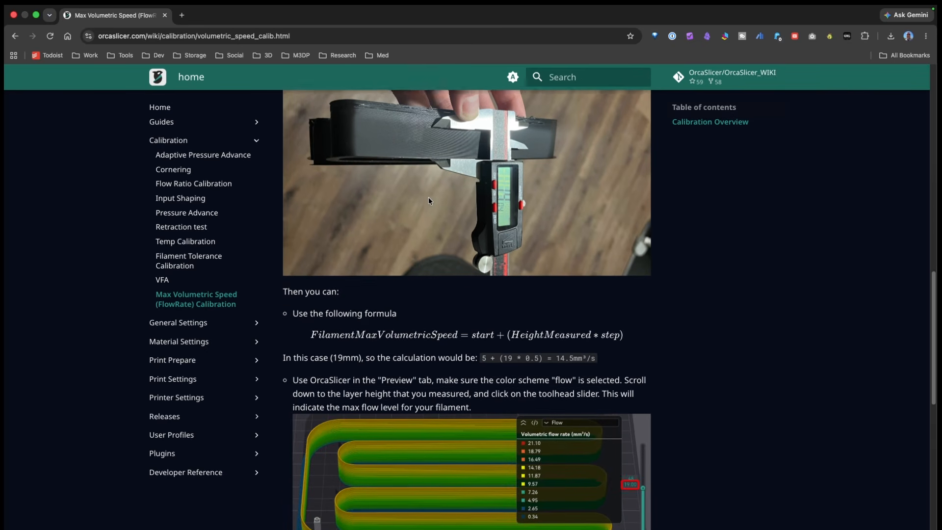
scroll(428, 200, down, 3)
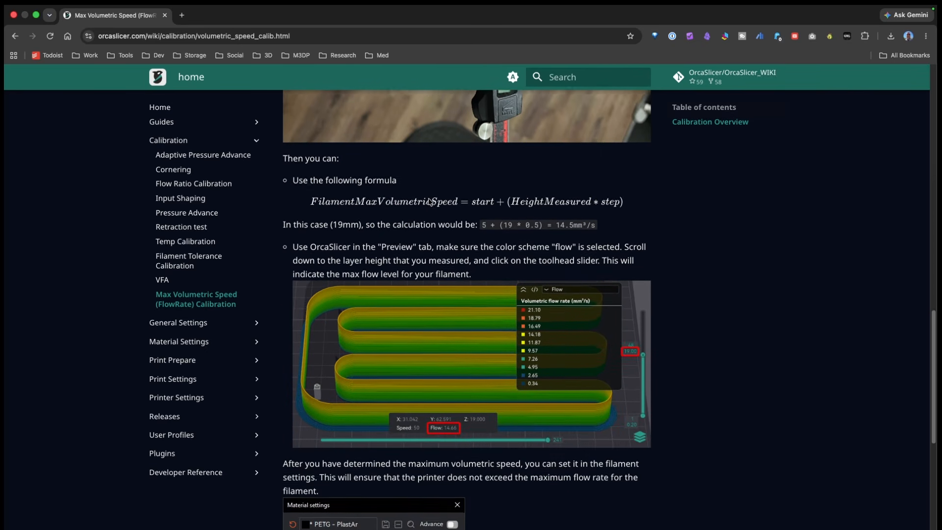
scroll(429, 201, down, 4)
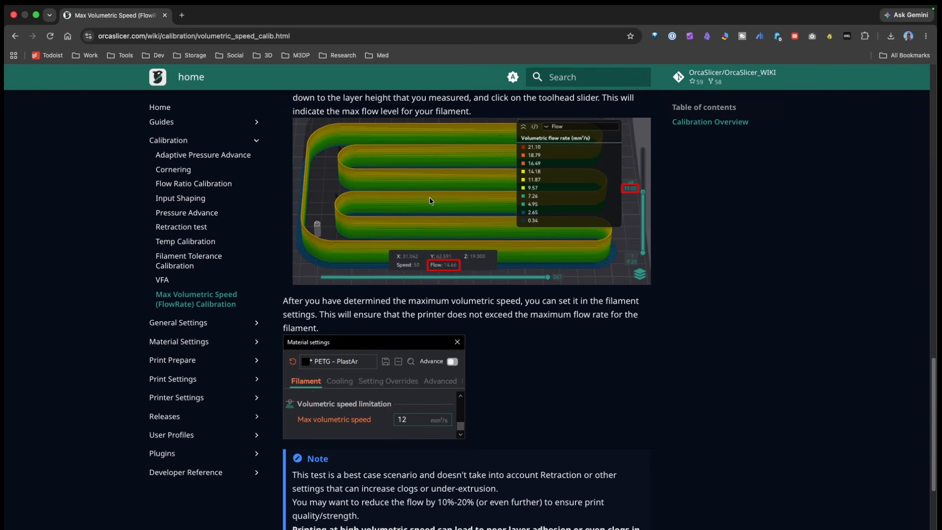
scroll(429, 200, up, 4)
scroll(431, 201, down, 3)
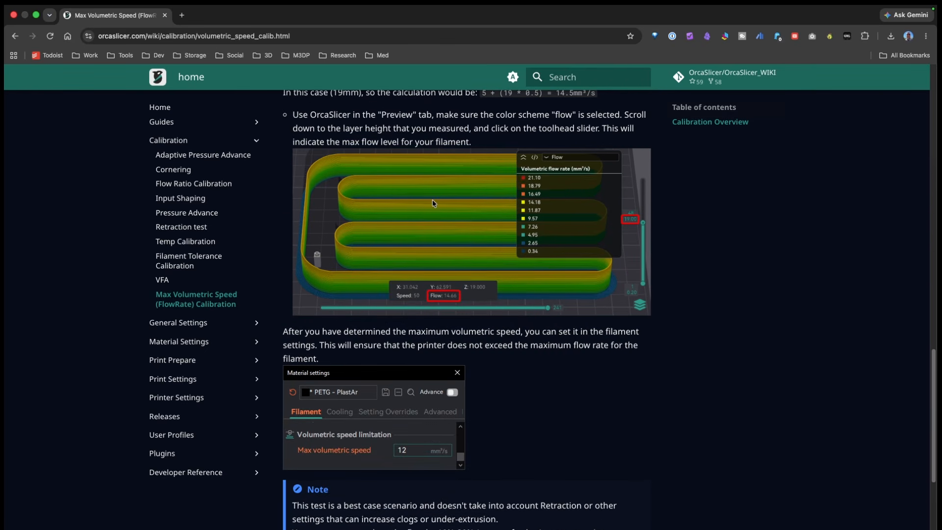
scroll(431, 201, down, 1)
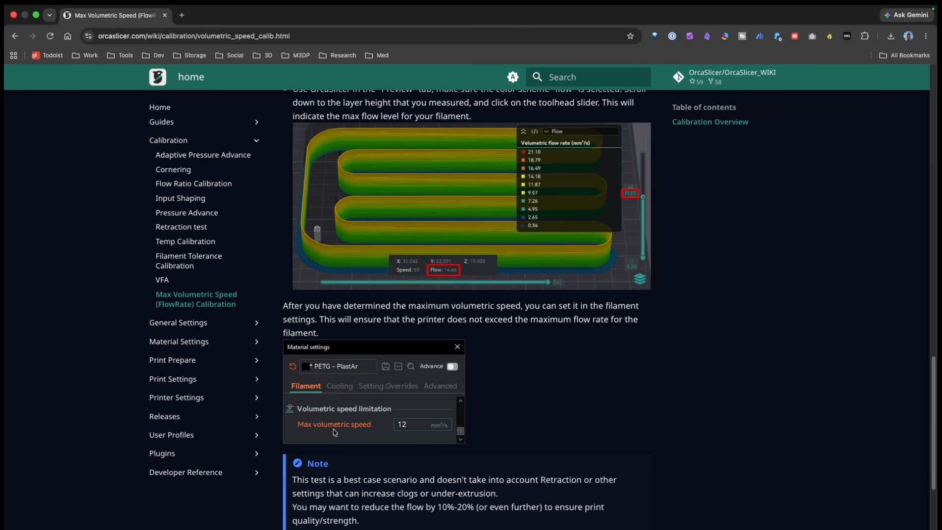
- Switch to OrcaSlicer and create a max flowrate test from 10 to 40 mm³/s with step 0.5, discarding the unsaved preset changes
key(ctrl+Left)
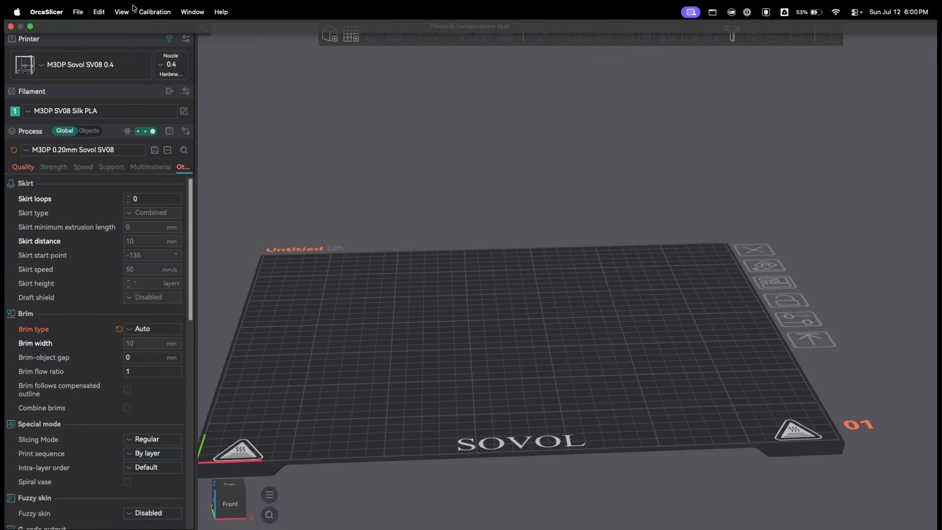
click(145, 11)
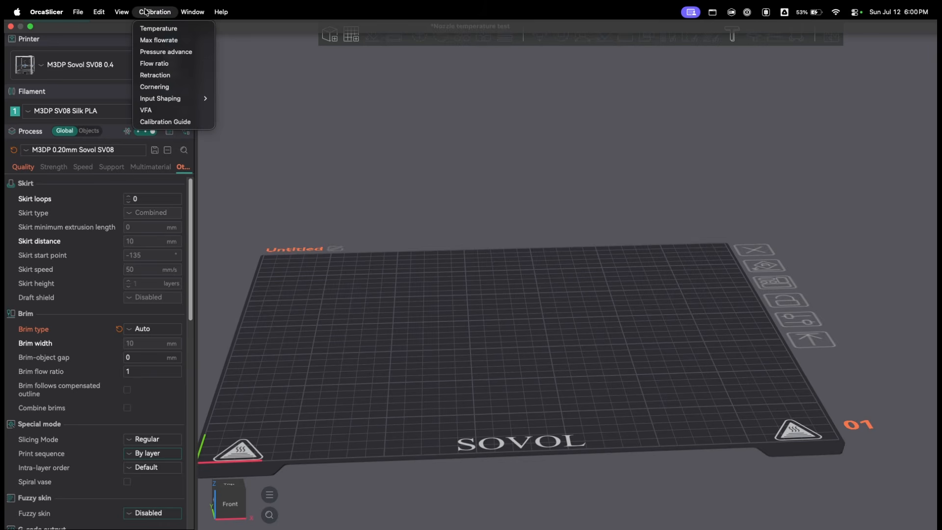
click(158, 41)
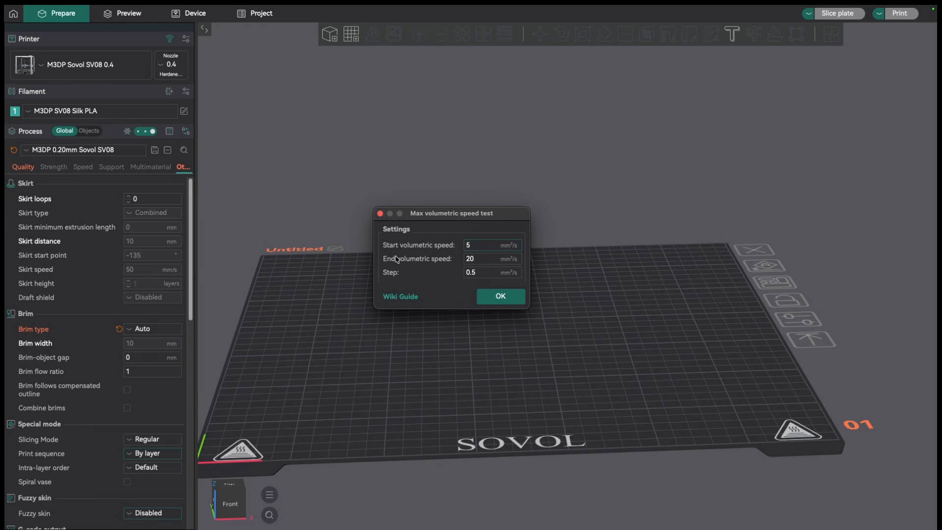
key(Tab)
text(40)
double_click(482, 243)
text(10)
click(499, 297)
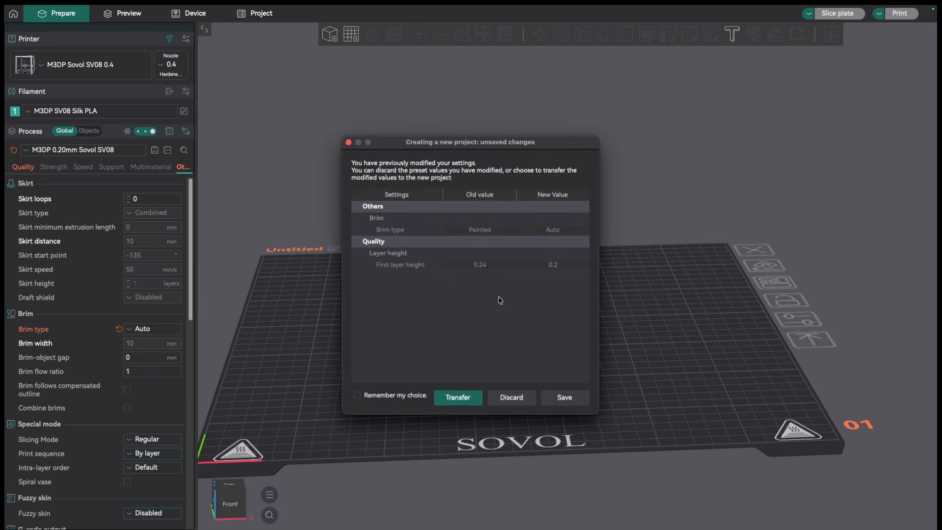
click(512, 397)
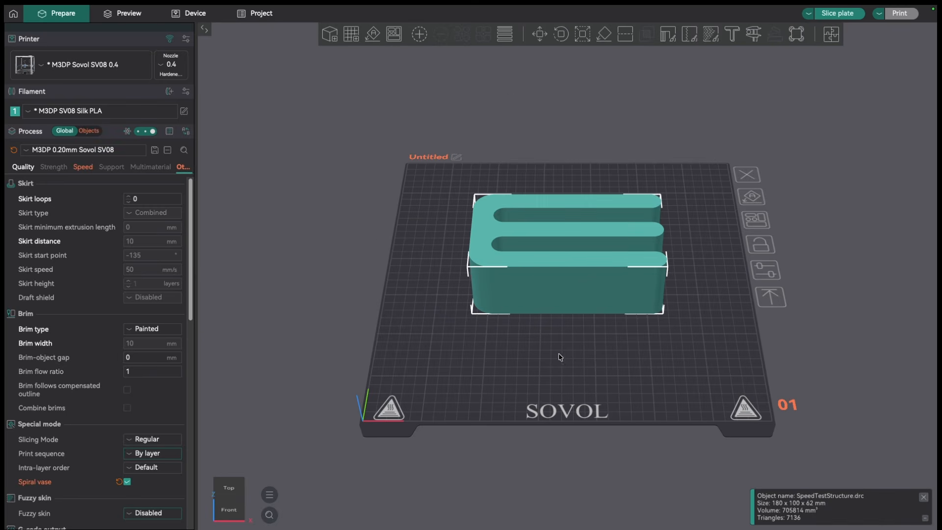
- Set the brim type to Auto for the speed test model
drag(561, 357, 564, 375)
scroll(564, 369, up, 5)
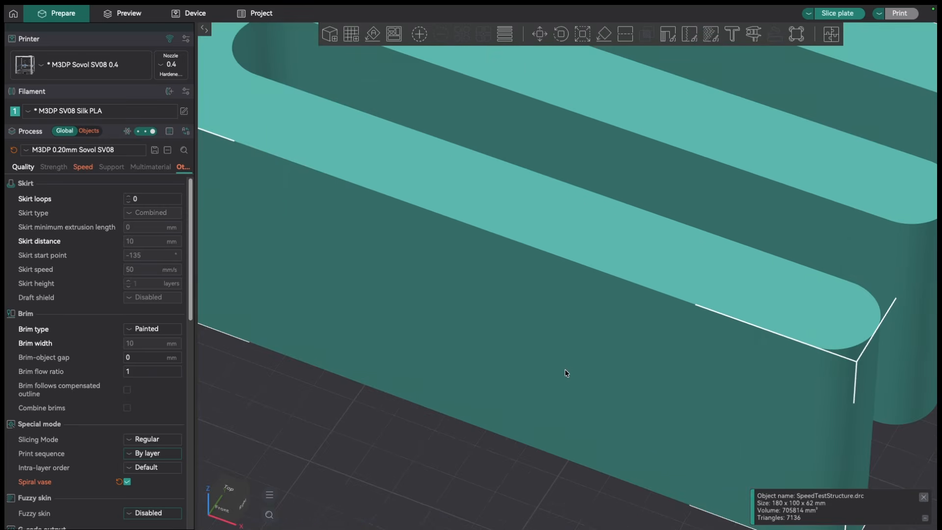
drag(514, 465, 393, 408)
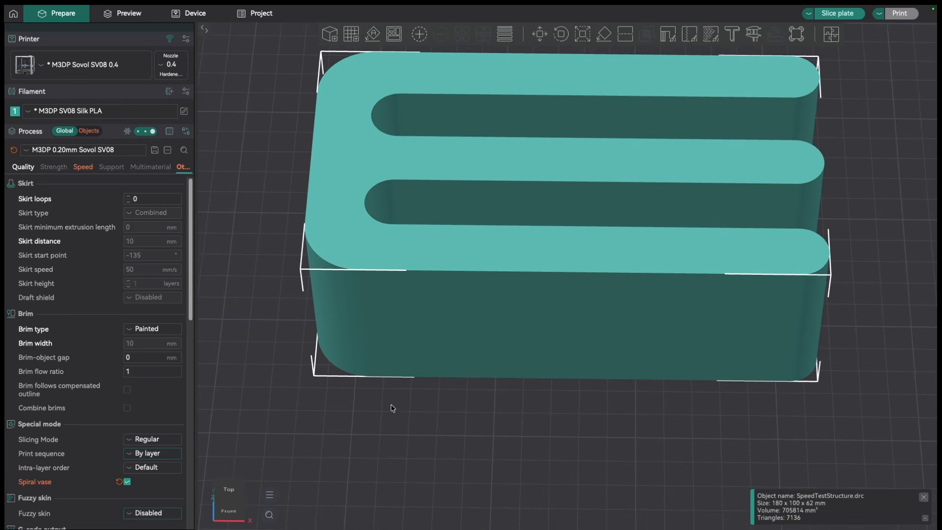
click(128, 328)
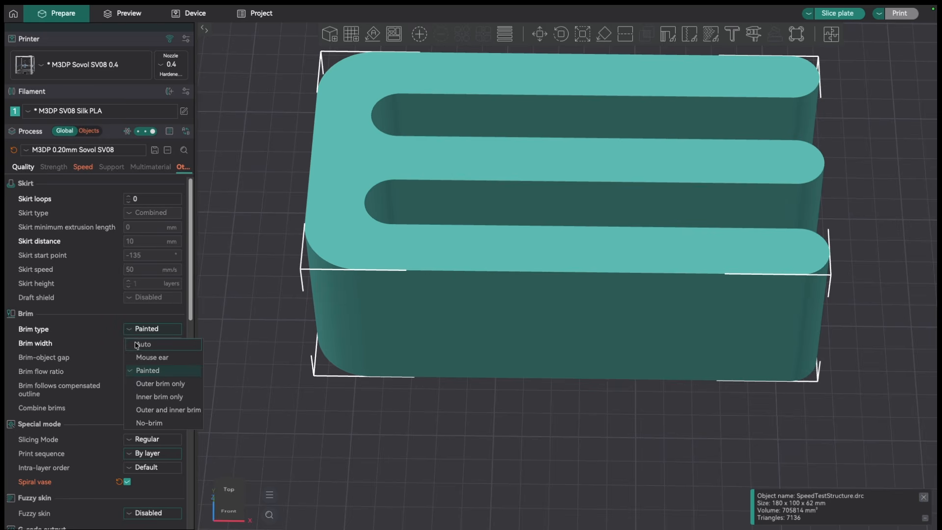
click(137, 345)
click(590, 318)
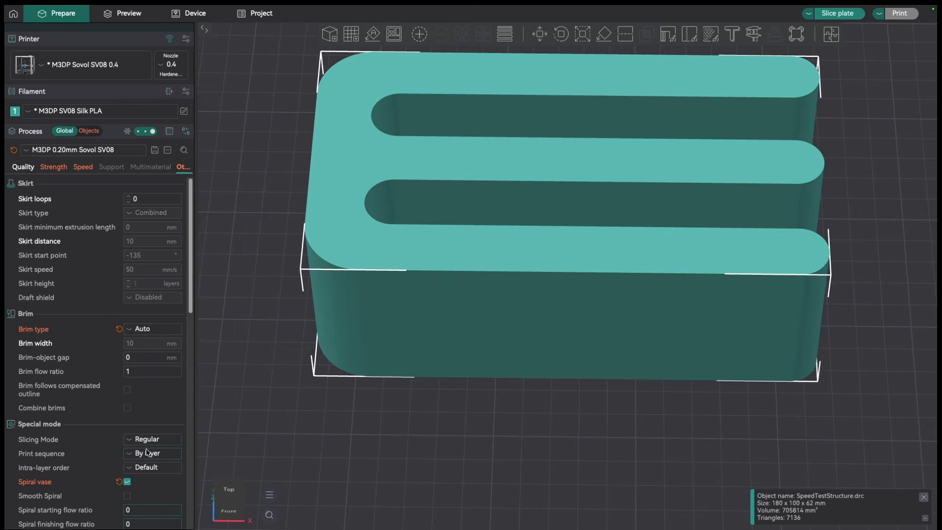
- Slice the plate with the speed test structure
scroll(371, 408, down, 3)
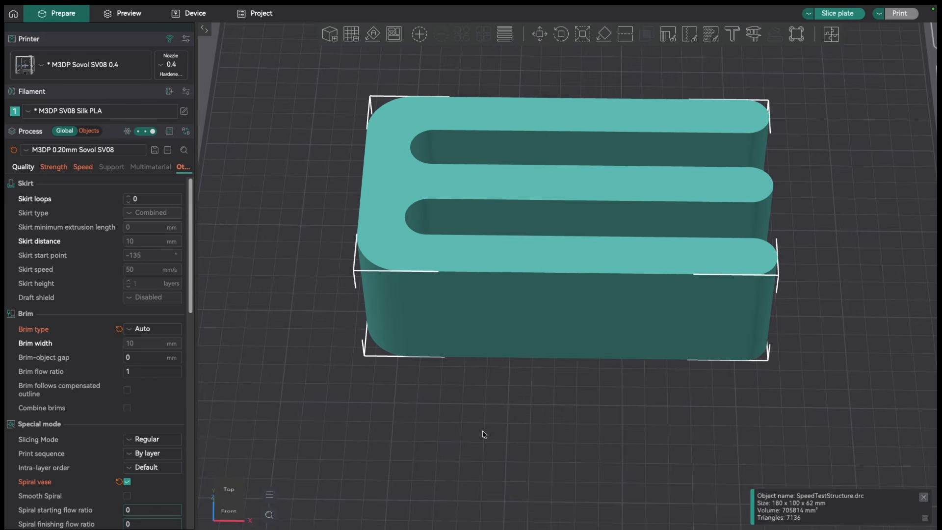
drag(482, 432, 473, 431)
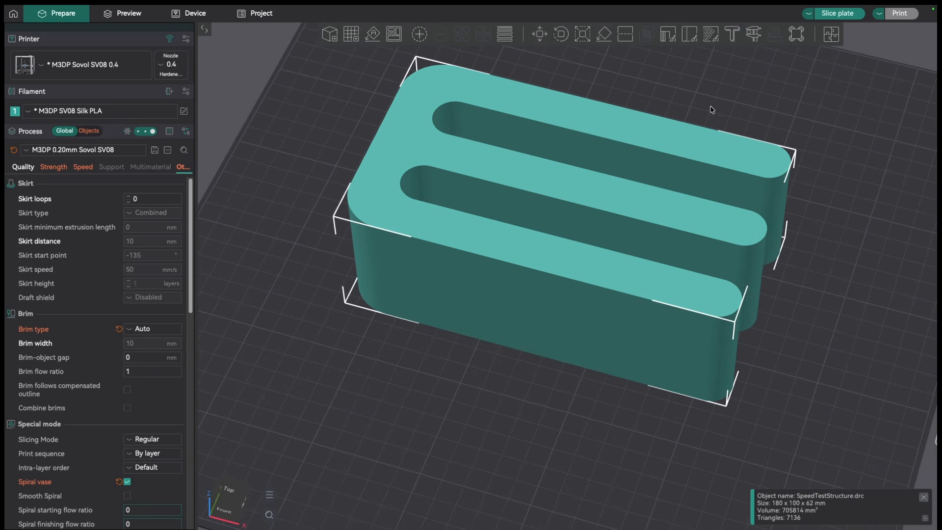
click(834, 14)
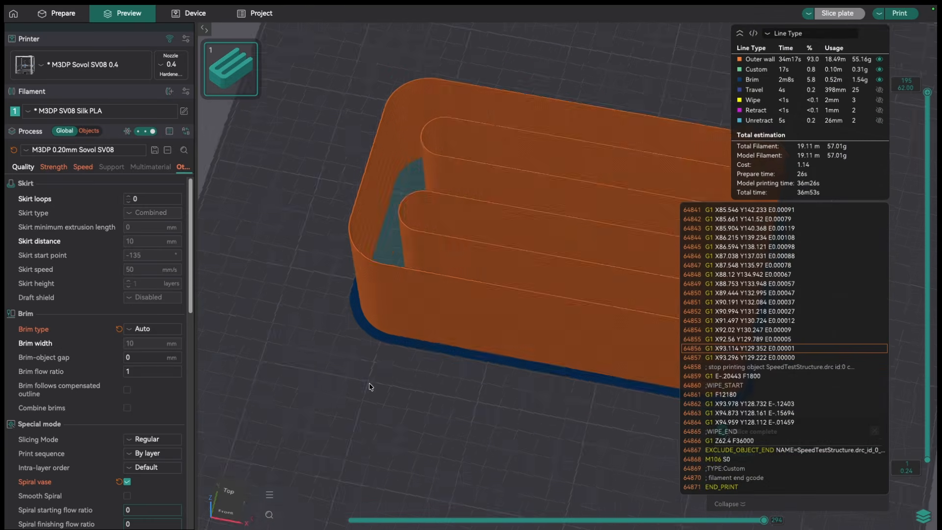
- Colour the sliced preview by Flow and examine how the volumetric flow rate changes along the height of the test walls
drag(369, 383, 464, 403)
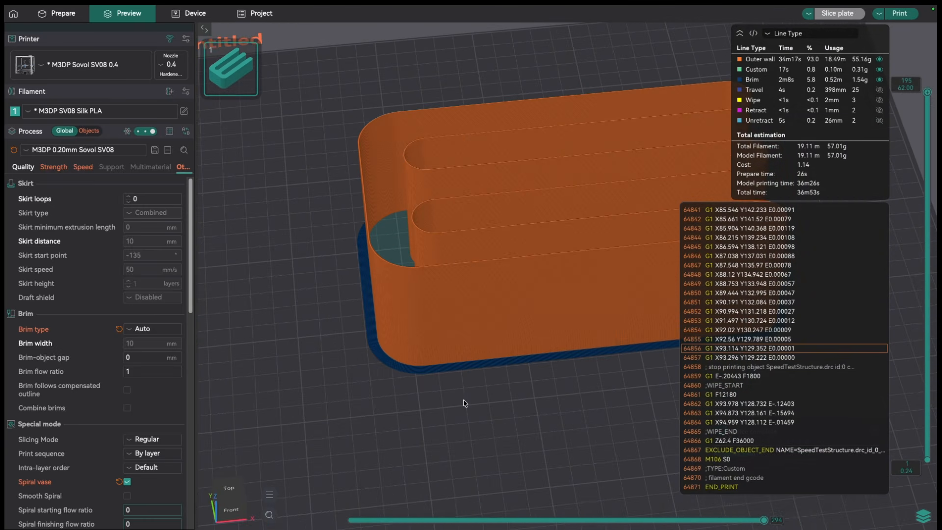
click(786, 34)
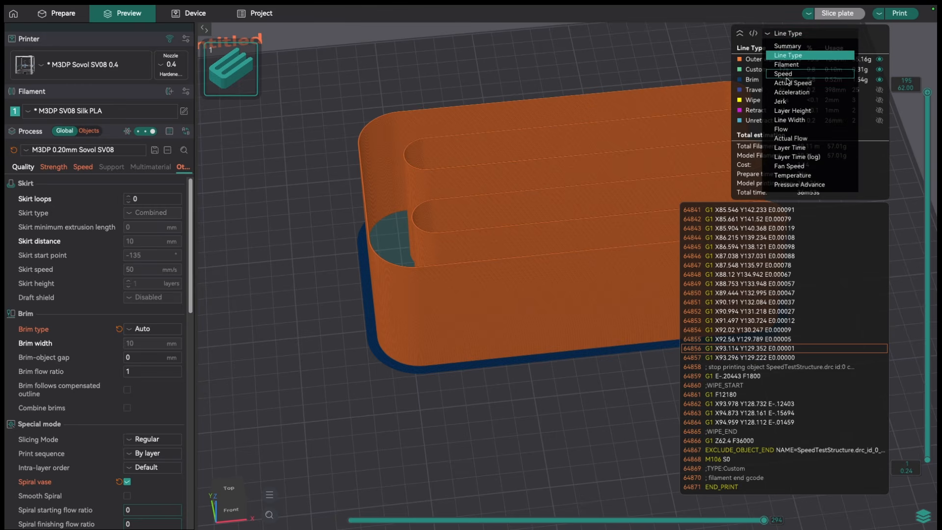
click(782, 129)
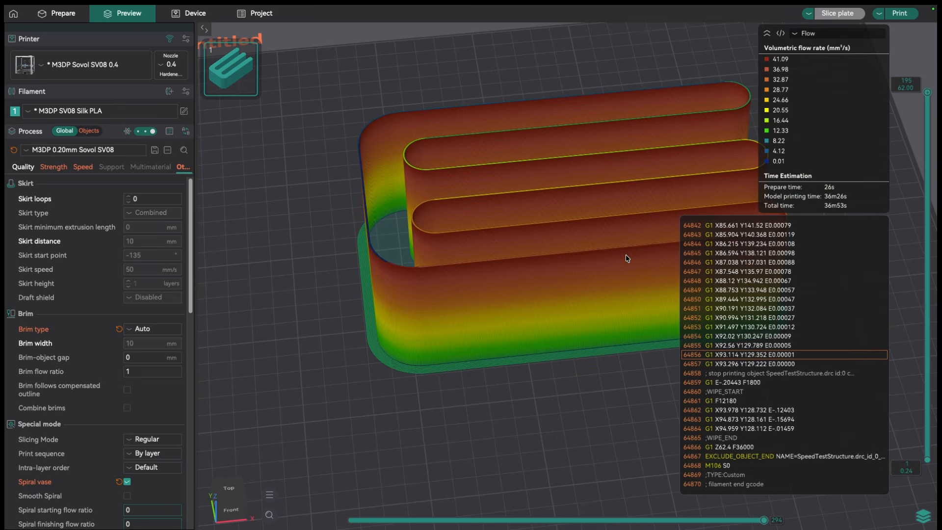
drag(562, 422, 389, 390)
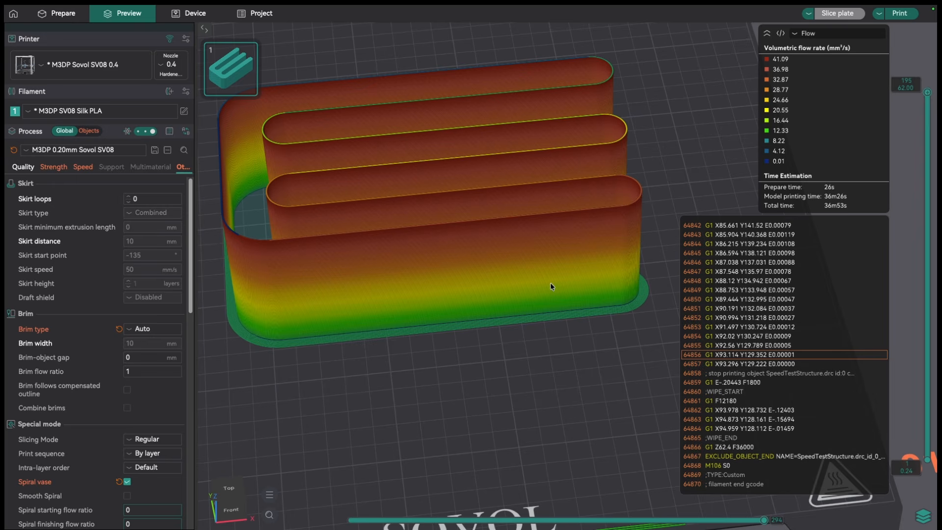
mouse_move(503, 351)
mouse_down()
mouse_move(518, 351)
mouse_move(503, 338)
mouse_up()
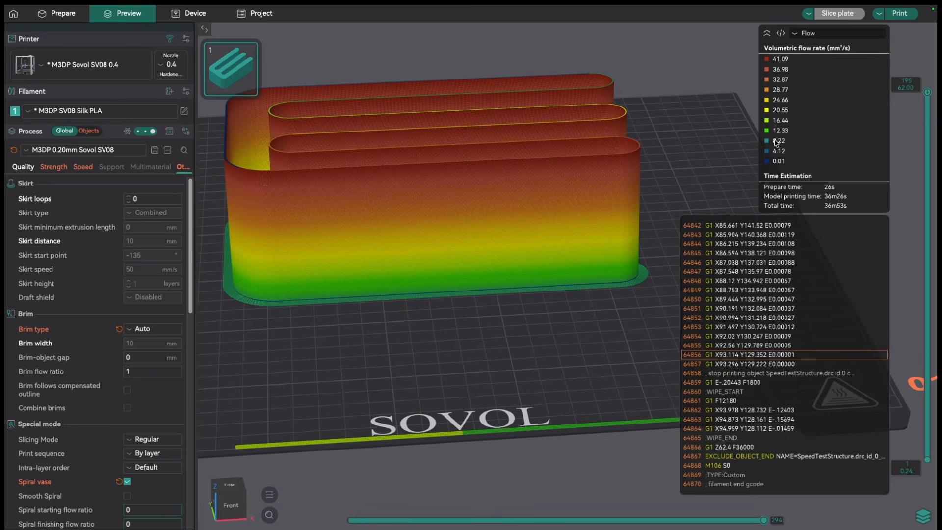
scroll(610, 319, up, 5)
scroll(610, 321, up, 2)
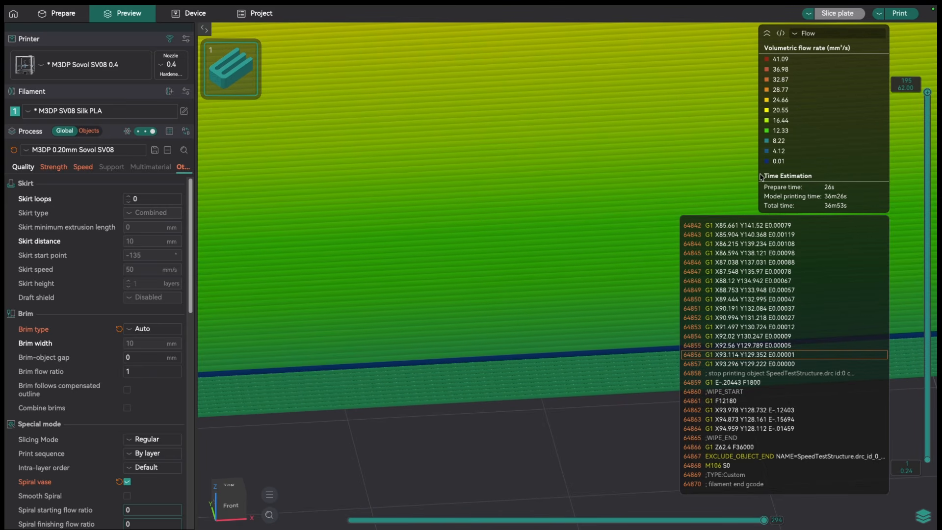
scroll(525, 329, down, 3)
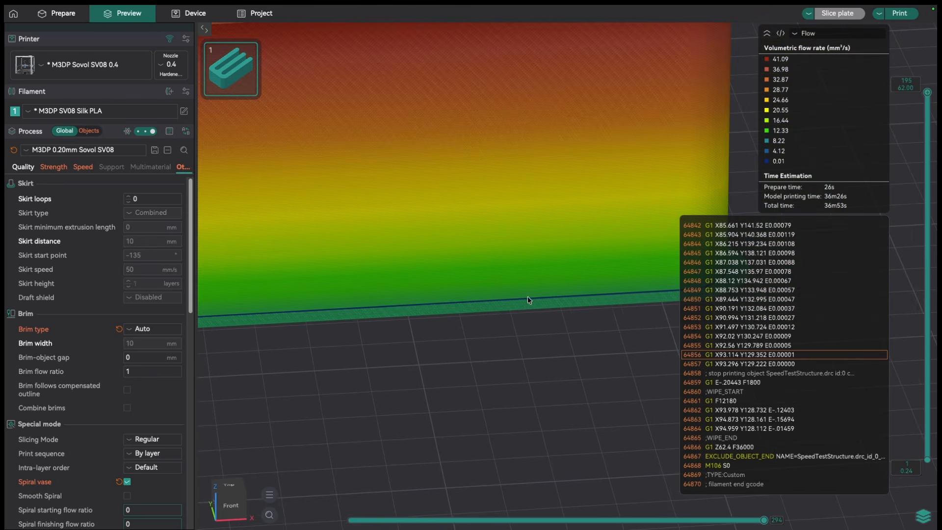
drag(528, 300, 502, 346)
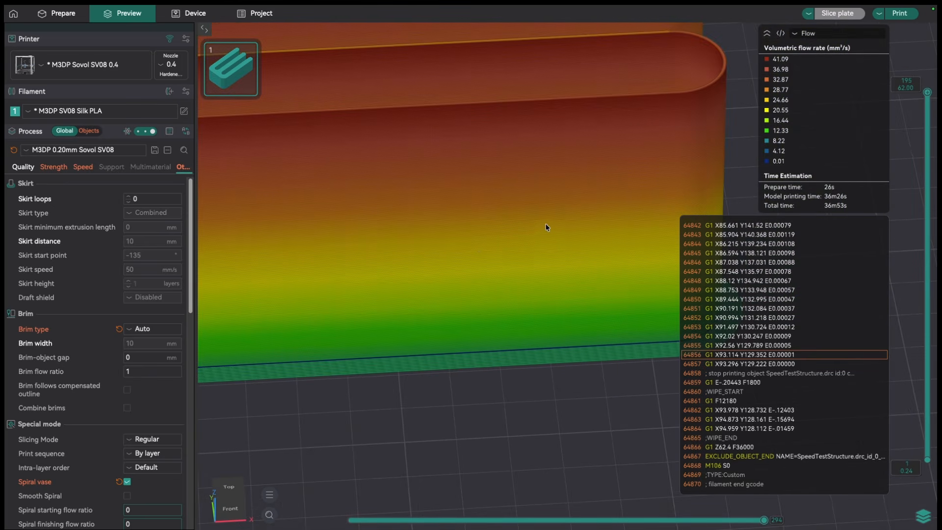
mouse_move(437, 462)
mouse_down()
mouse_move(423, 462)
mouse_move(436, 459)
mouse_up()
- Return to the model preparation view and delete the speed test structure from the plate
click(59, 15)
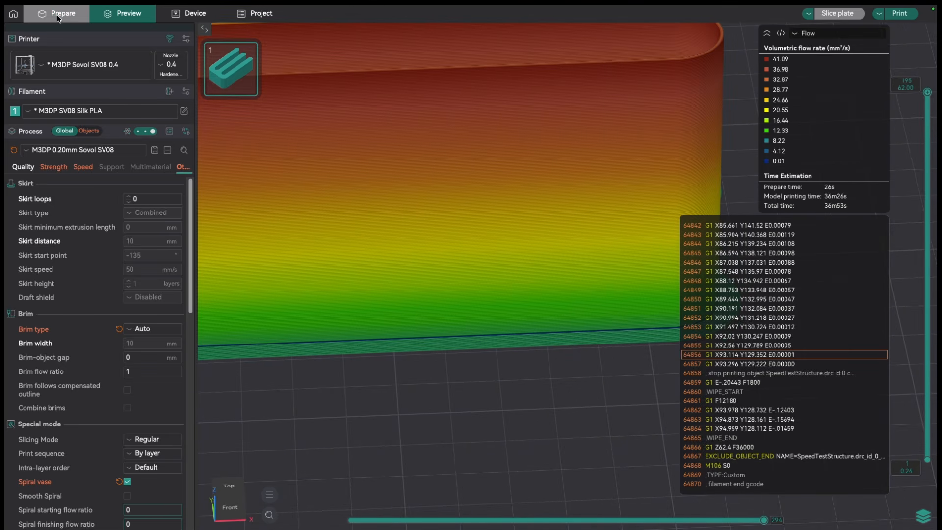
scroll(388, 294, down, 3)
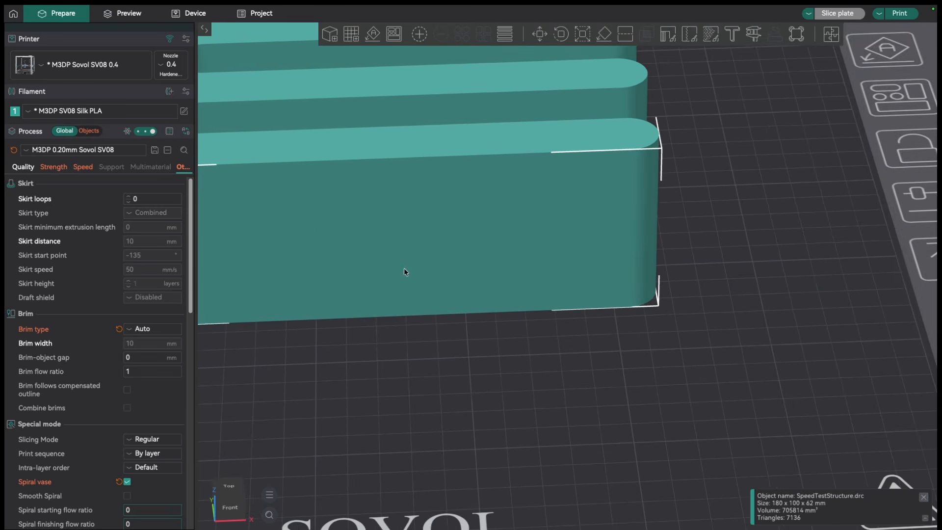
key(Delete)
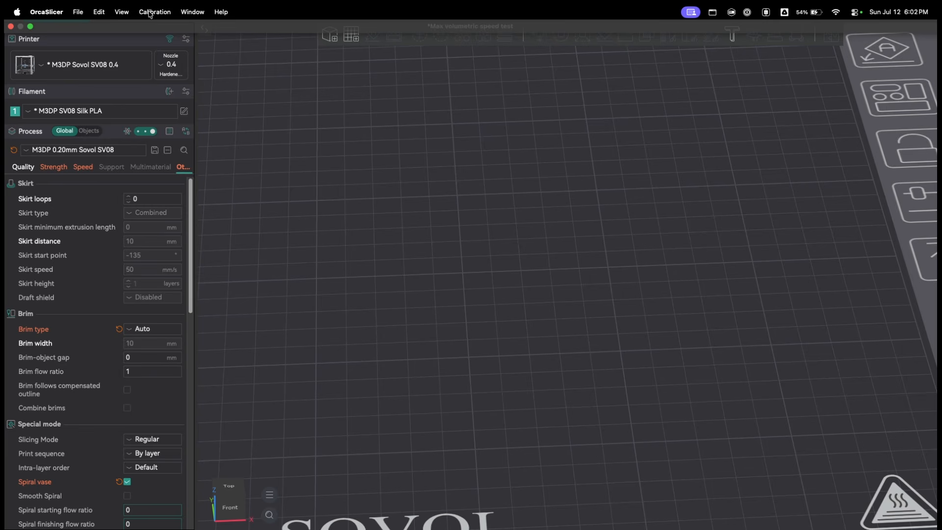
- Generate a max flowrate calibration test from 5 to 35 mm³/s, discarding the unsaved preset changes for the new project
click(154, 12)
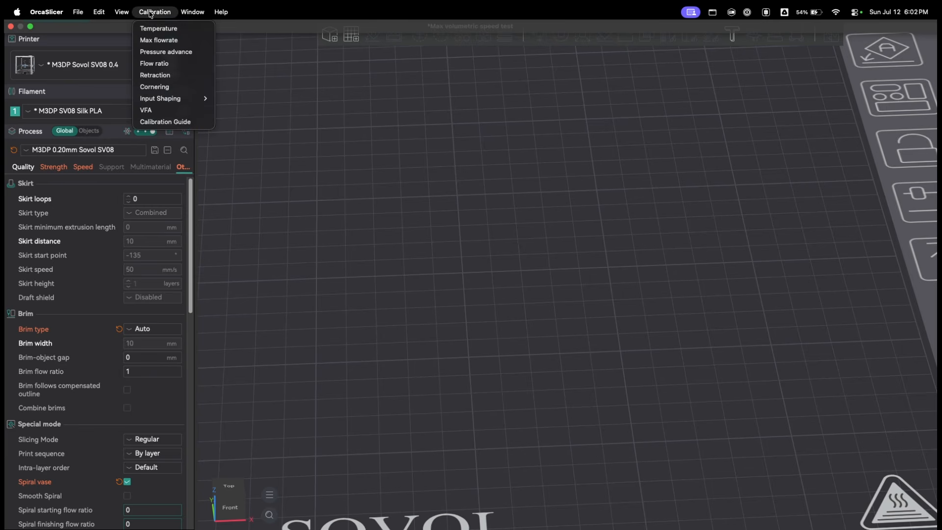
click(159, 39)
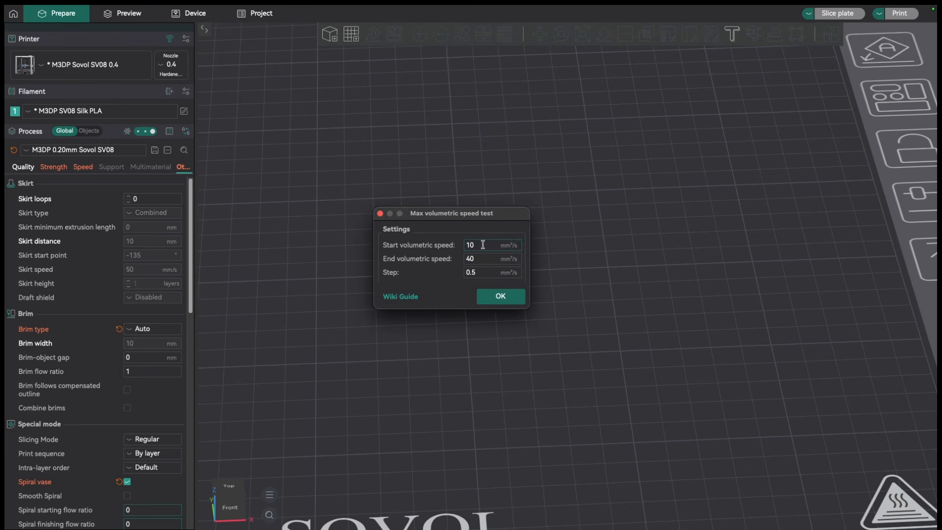
double_click(481, 244)
text(5)
double_click(480, 255)
text(35)
click(500, 296)
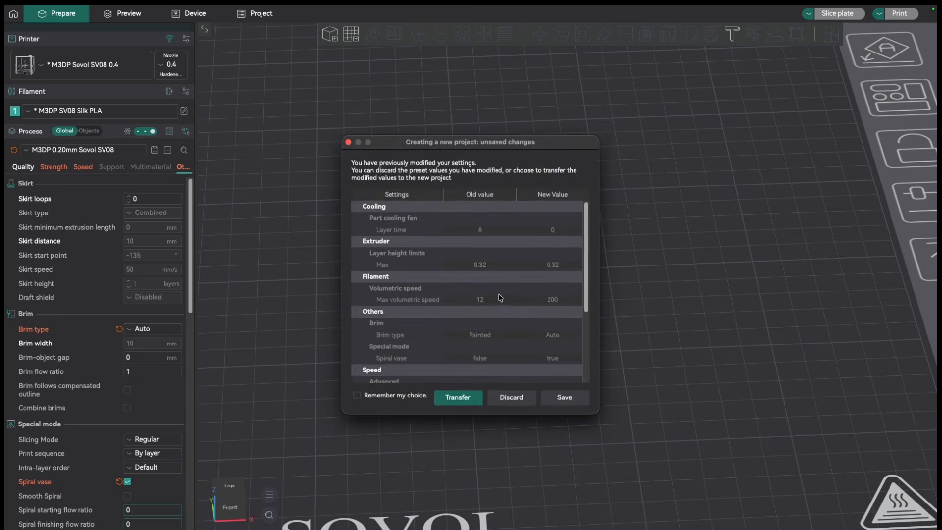
mouse_move(566, 375)
mouse_down()
mouse_move(561, 354)
mouse_move(604, 365)
mouse_move(532, 370)
mouse_move(536, 381)
mouse_move(581, 378)
mouse_move(566, 377)
mouse_up()
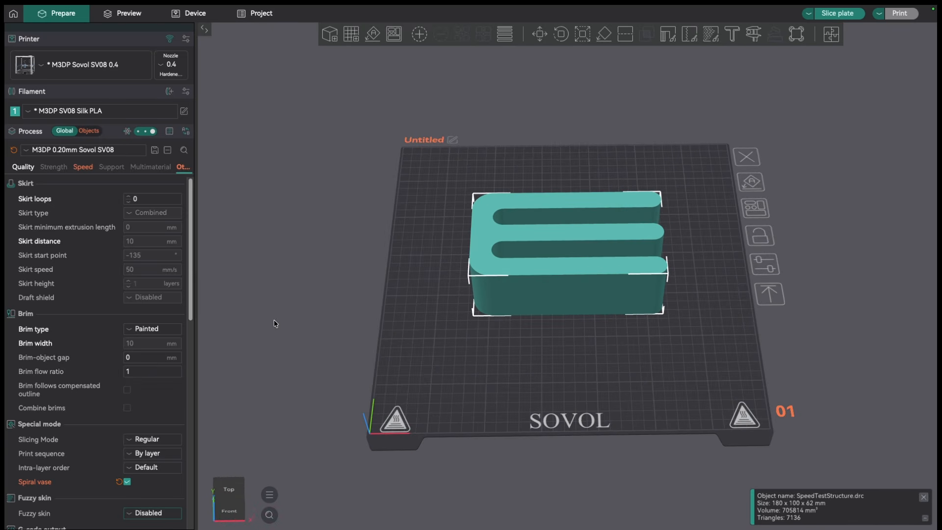
- Set the brim type to Auto for the new test and accept the automatic setting changes required for spiral vase mode
click(132, 327)
click(139, 345)
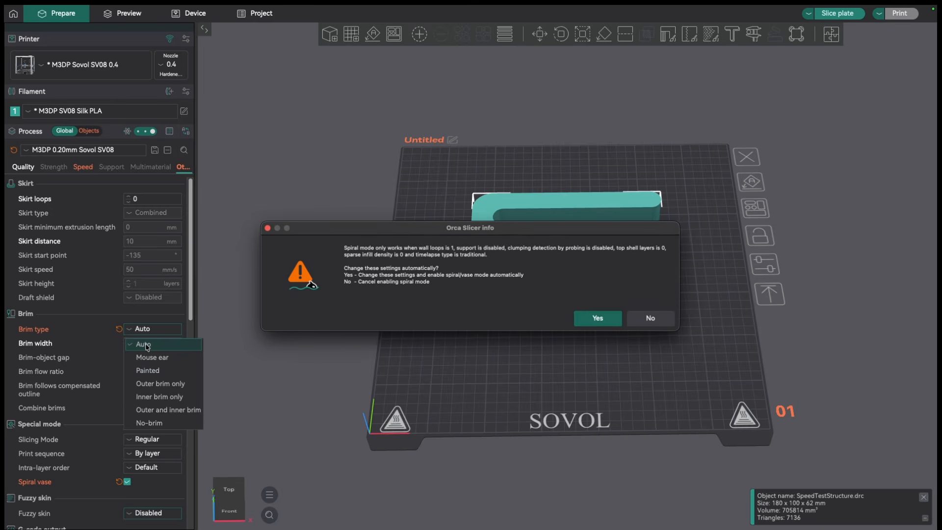
click(598, 319)
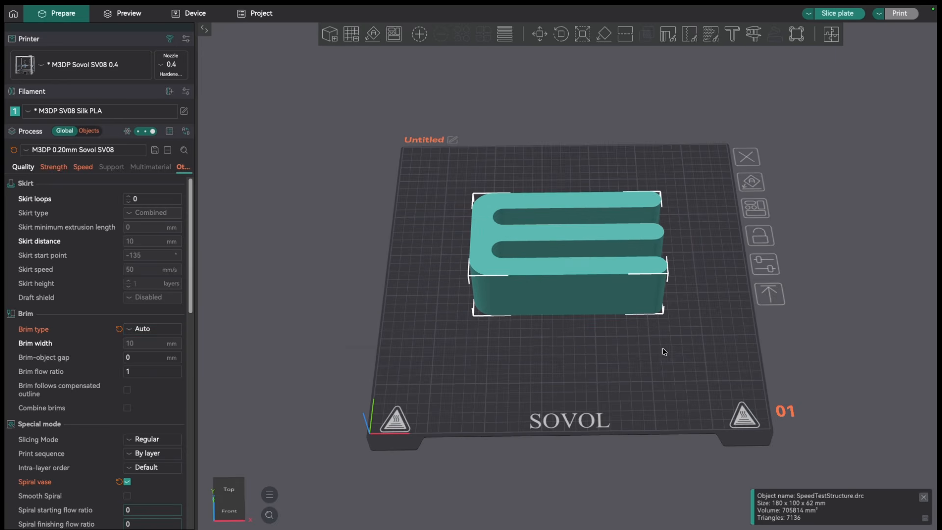
- Slice the plate with the new speed test and inspect the volumetric flow colours along the walls
click(837, 14)
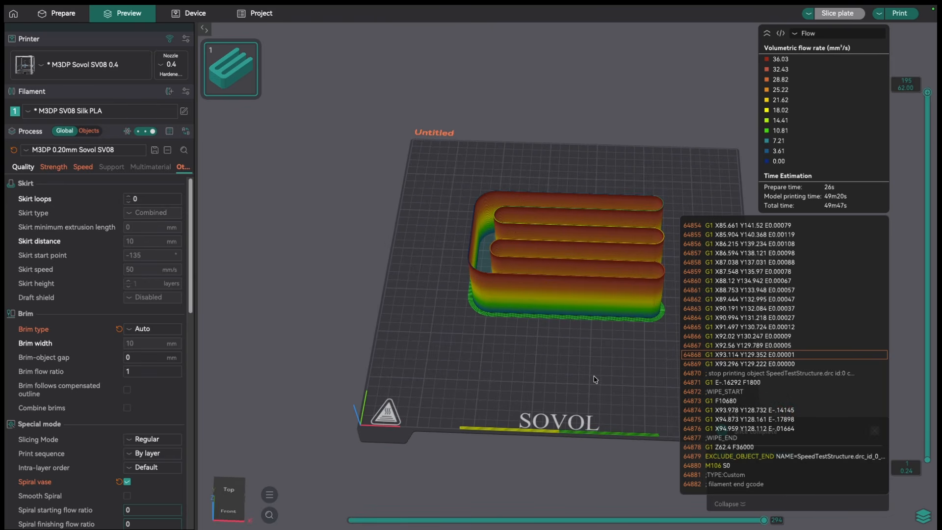
scroll(594, 374, up, 5)
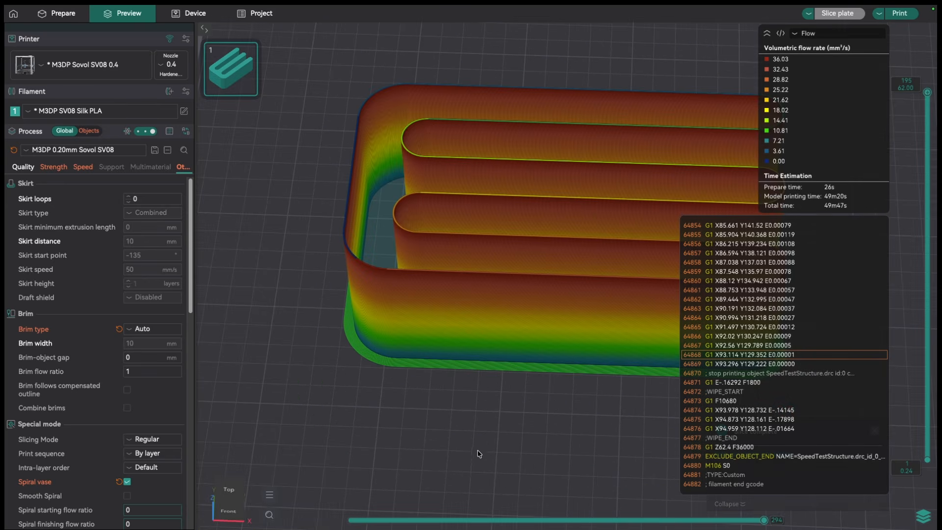
drag(478, 453, 481, 452)
scroll(520, 418, down, 3)
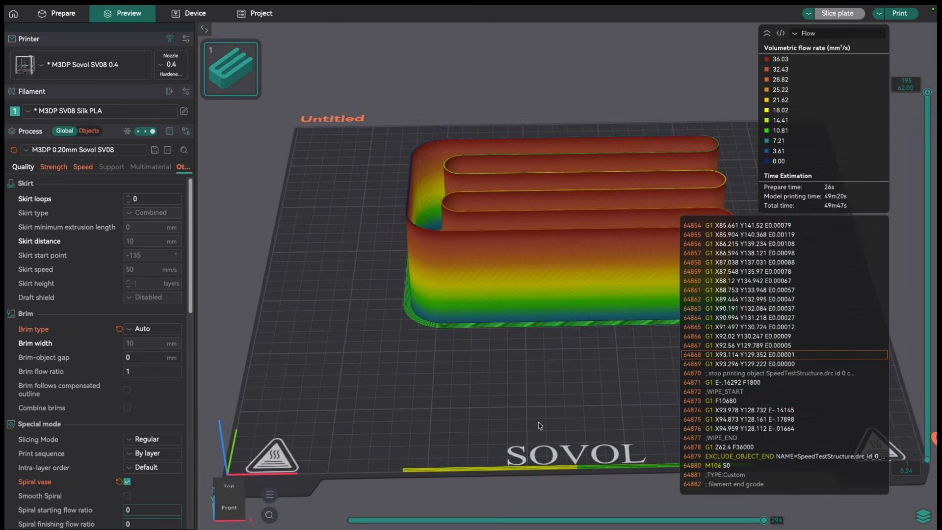
drag(545, 397, 543, 408)
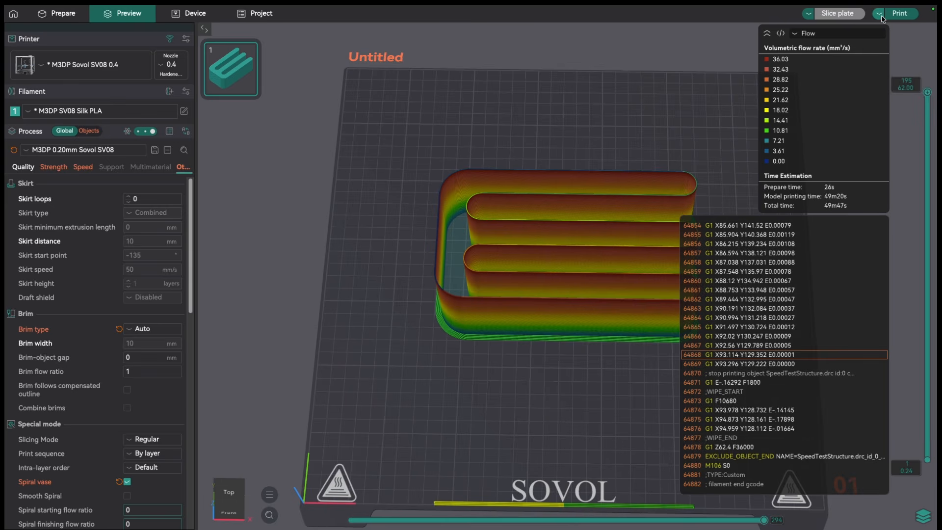
- Send the sliced speed test G-code to the printer host, uploading it and starting the print
click(904, 16)
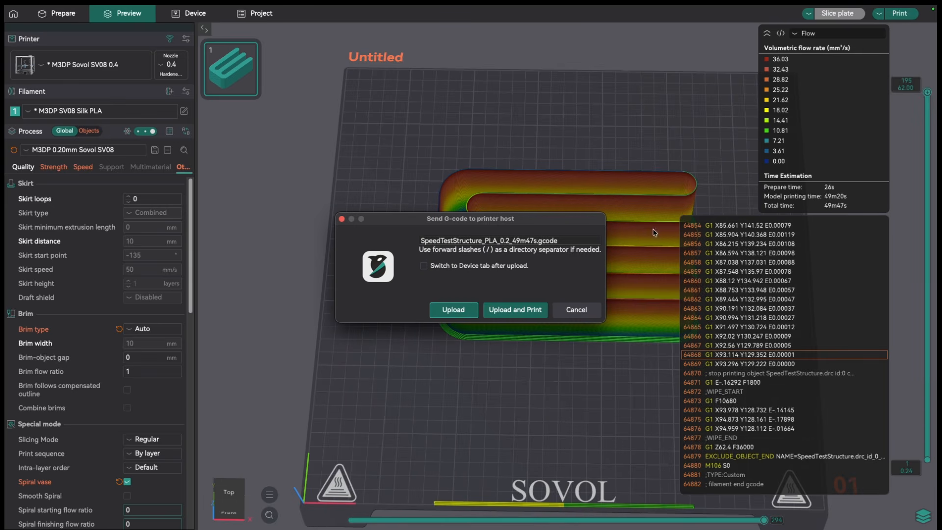
click(509, 307)
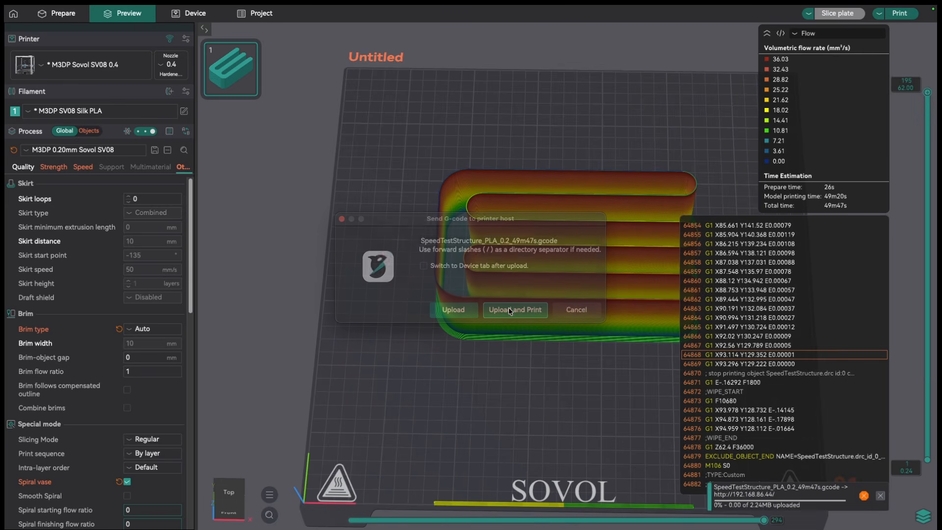